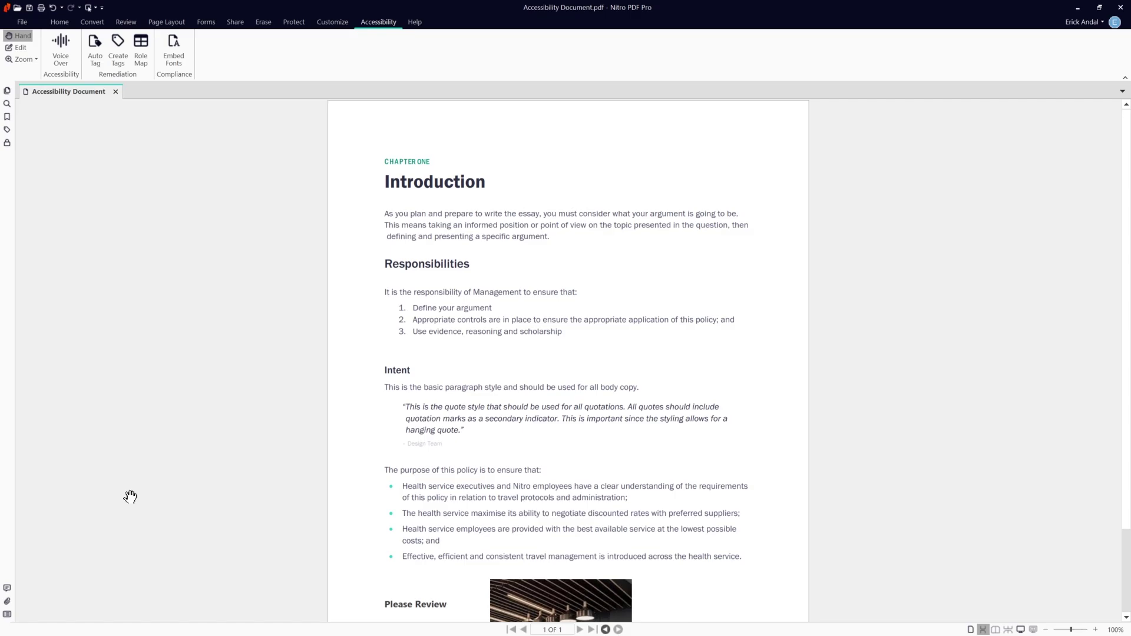
# Manually tag 'CHAPTER ONE' and 'Introduction' as Heading tags
pyautogui.click(7, 130)
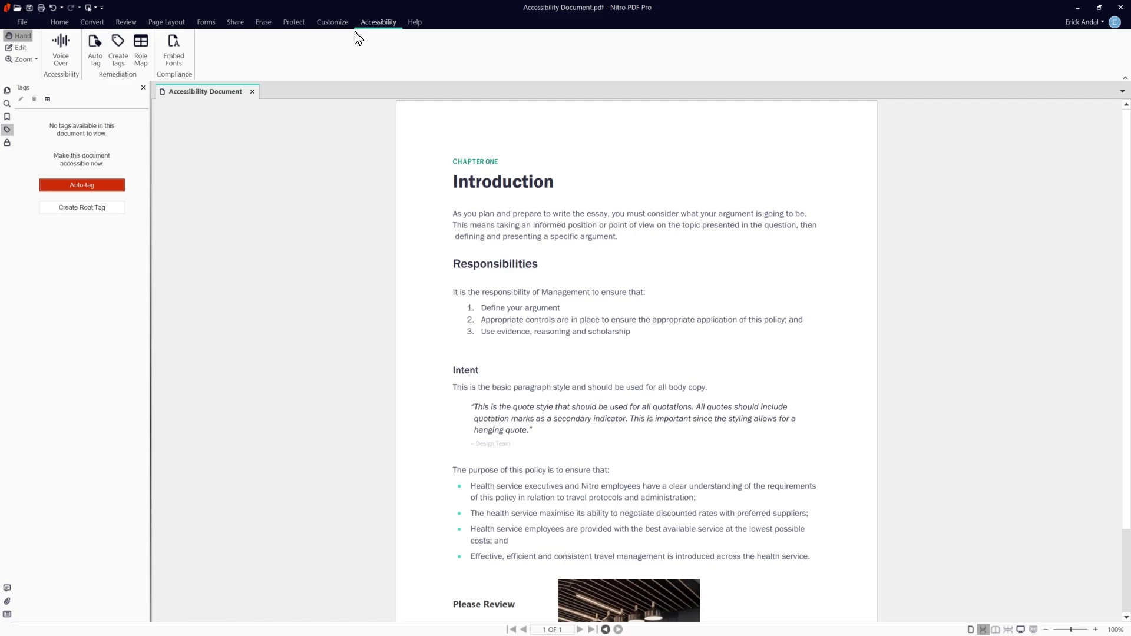
pyautogui.click(122, 56)
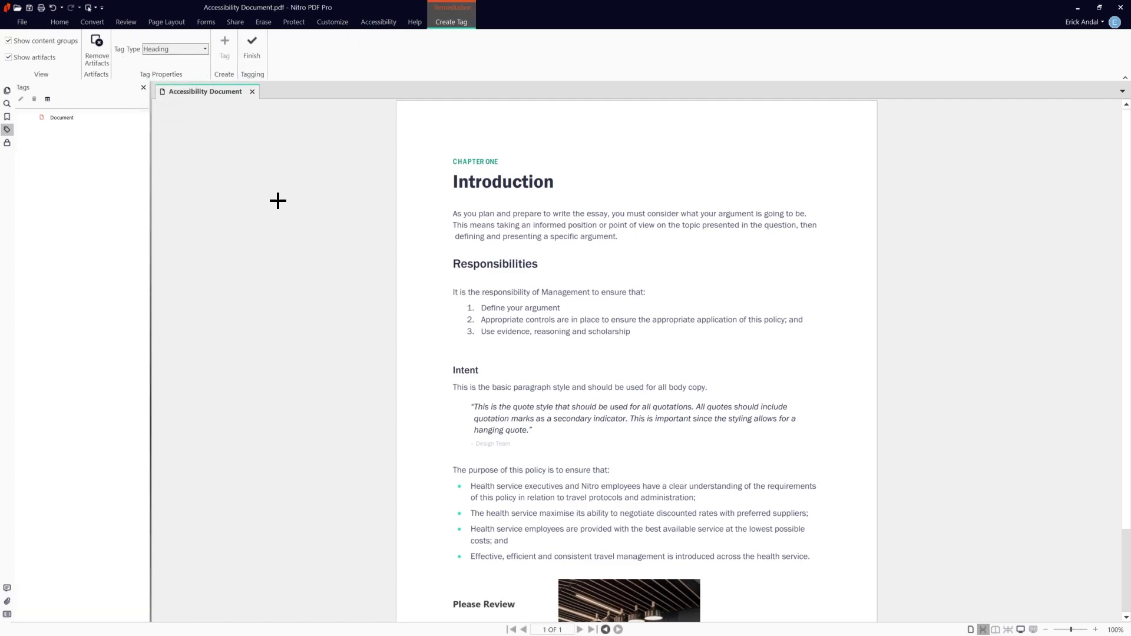
pyautogui.moveTo(436, 139); pyautogui.dragTo(514, 173)
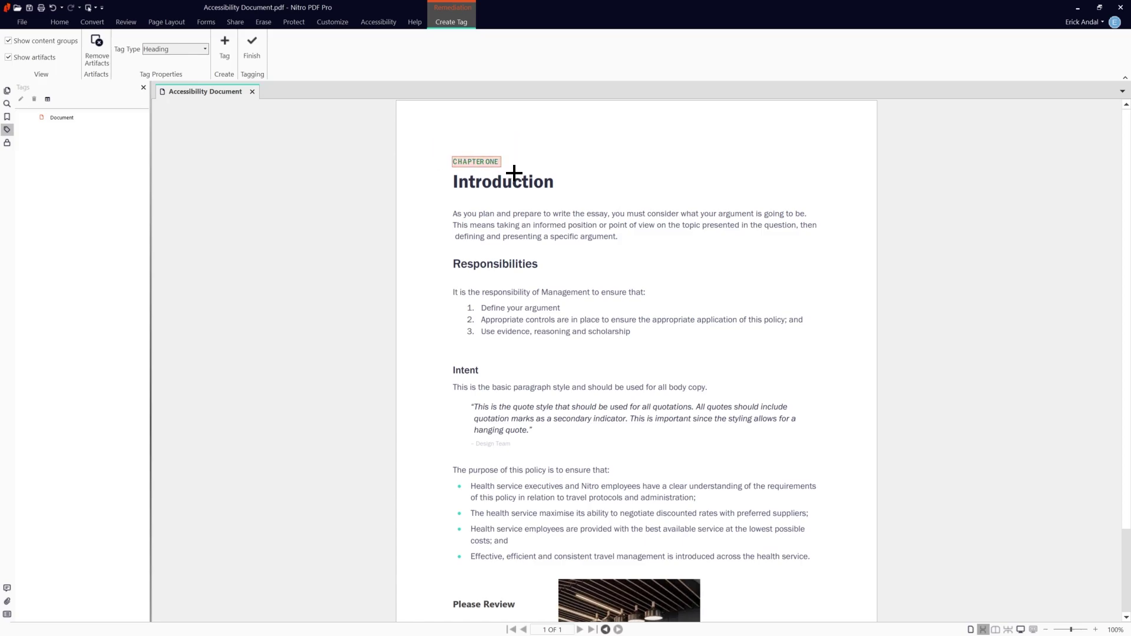
pyautogui.click(205, 49)
pyautogui.click(193, 64)
pyautogui.click(226, 52)
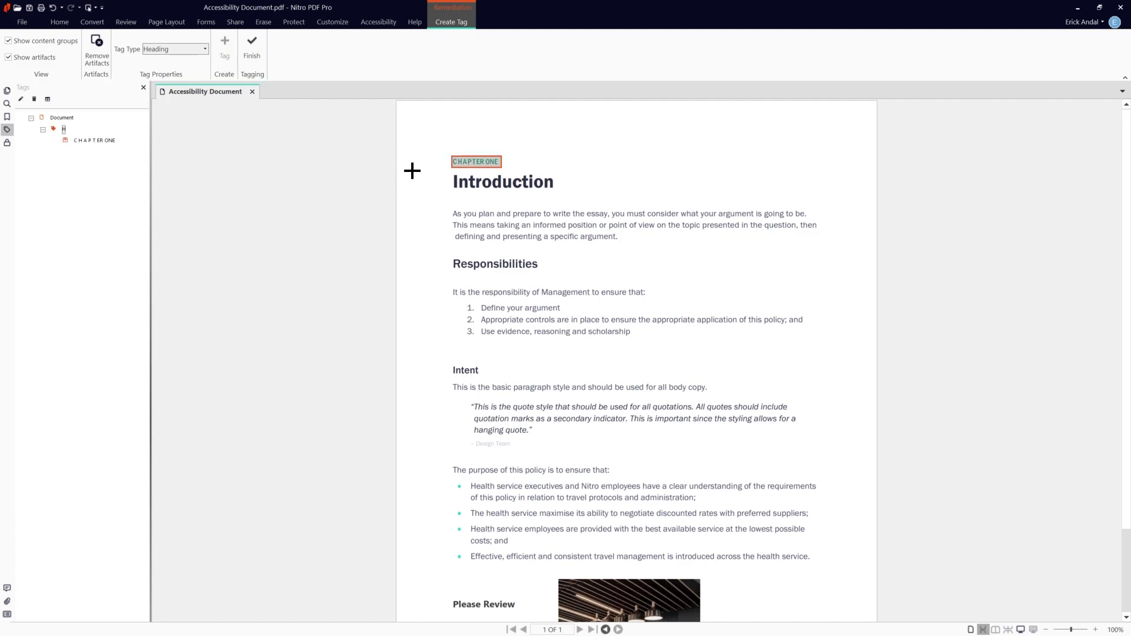
pyautogui.moveTo(440, 171); pyautogui.dragTo(583, 205)
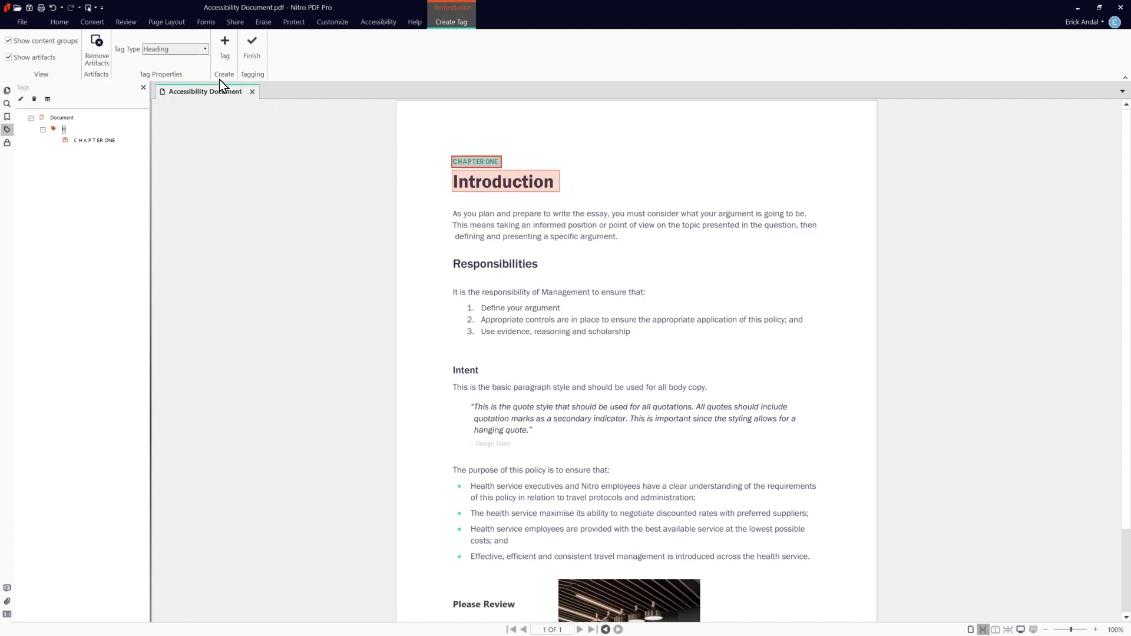
pyautogui.click(225, 53)
# Tag the opening paragraph with the Paragraph tag type and finish manual tagging
pyautogui.moveTo(439, 202); pyautogui.dragTo(857, 266)
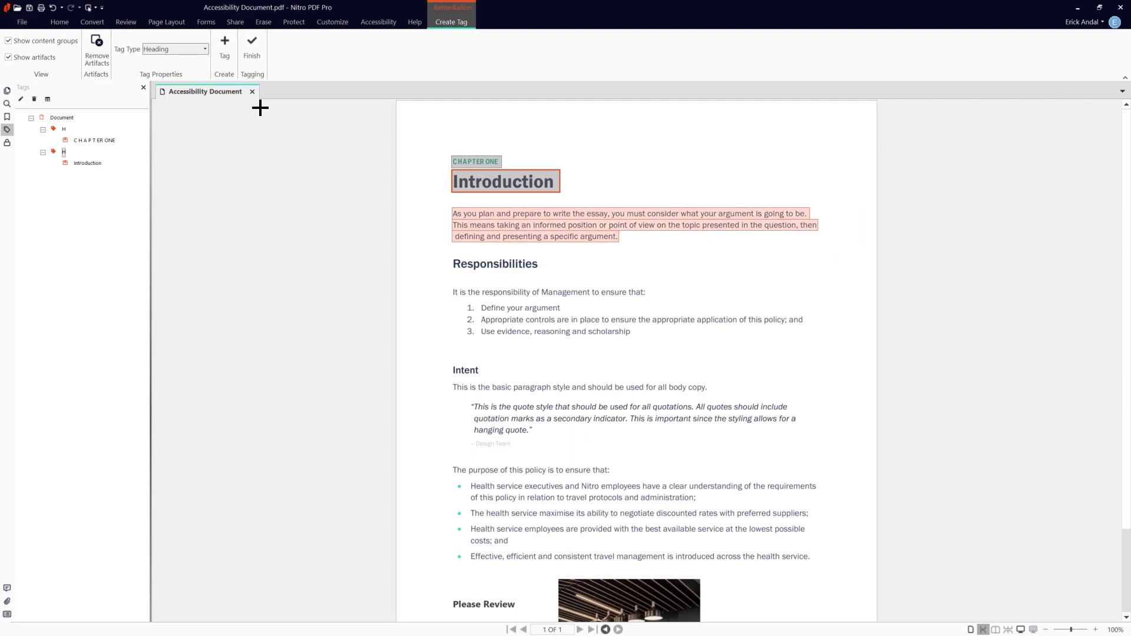
pyautogui.click(205, 48)
pyautogui.scroll(2, 231, 132)
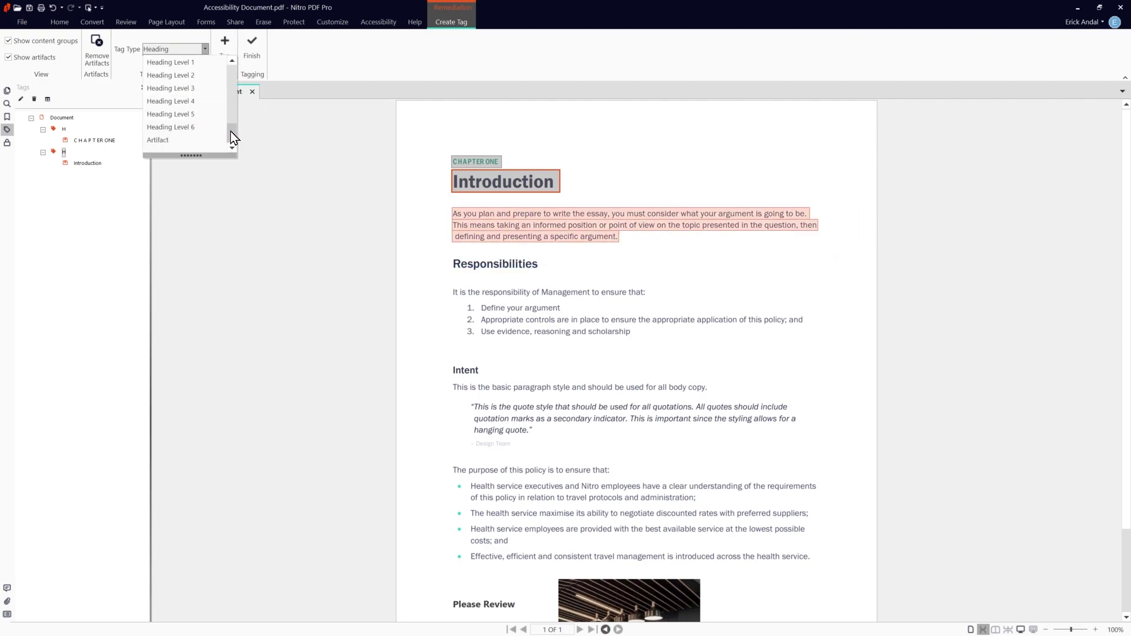
pyautogui.click(168, 63)
pyautogui.click(222, 46)
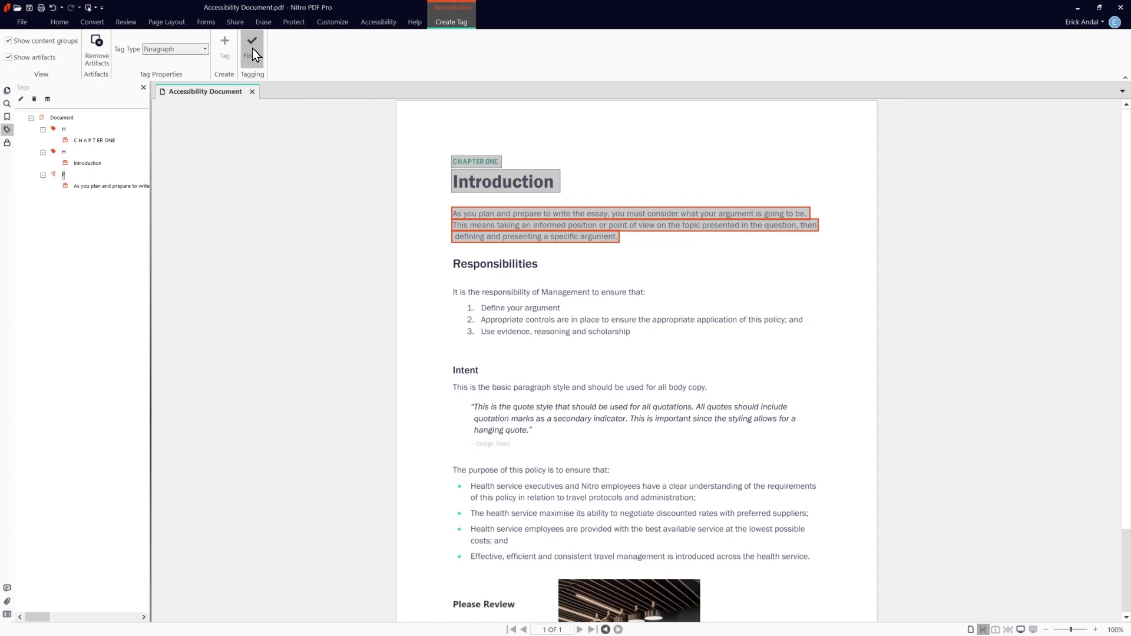
pyautogui.click(252, 48)
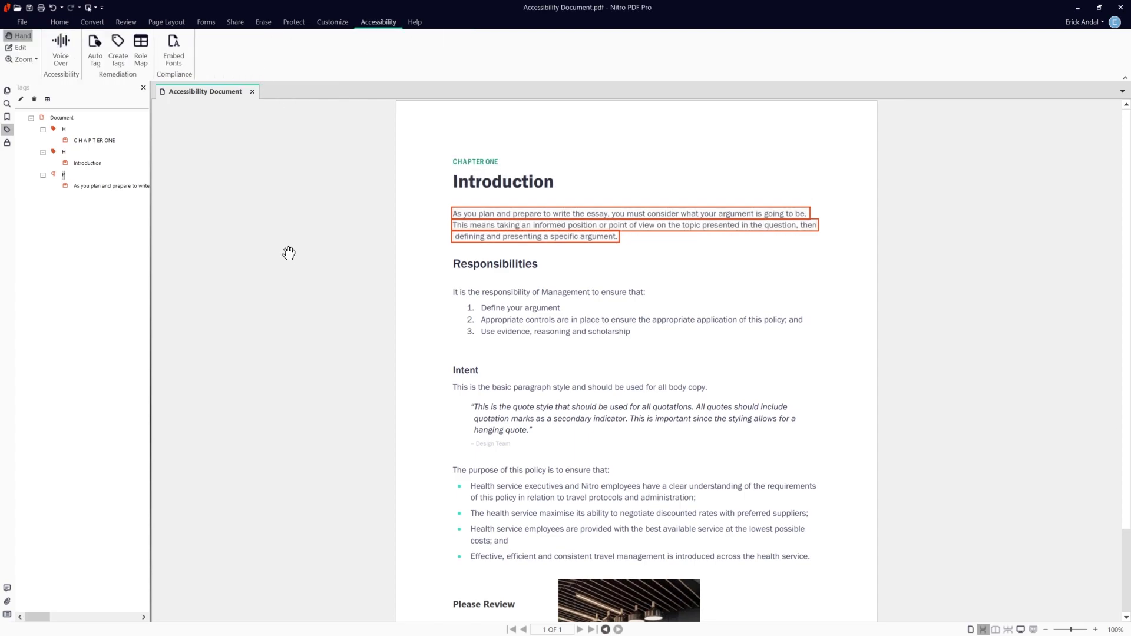
# Auto Tag the document, confirming that the existing manual tags are overwritten
pyautogui.click(96, 58)
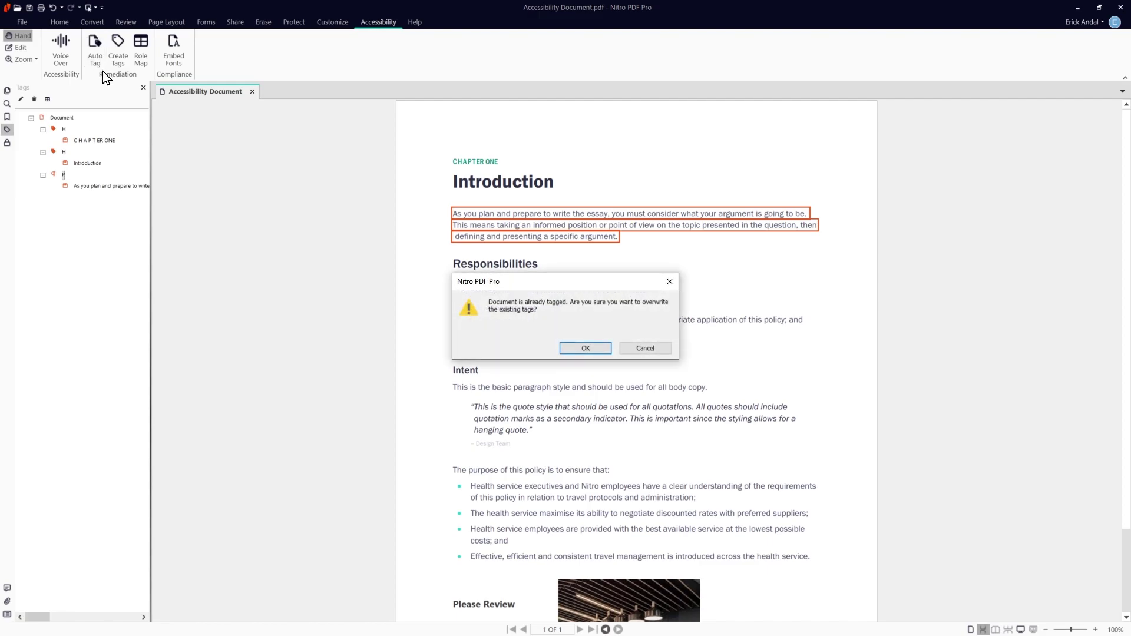
pyautogui.click(584, 348)
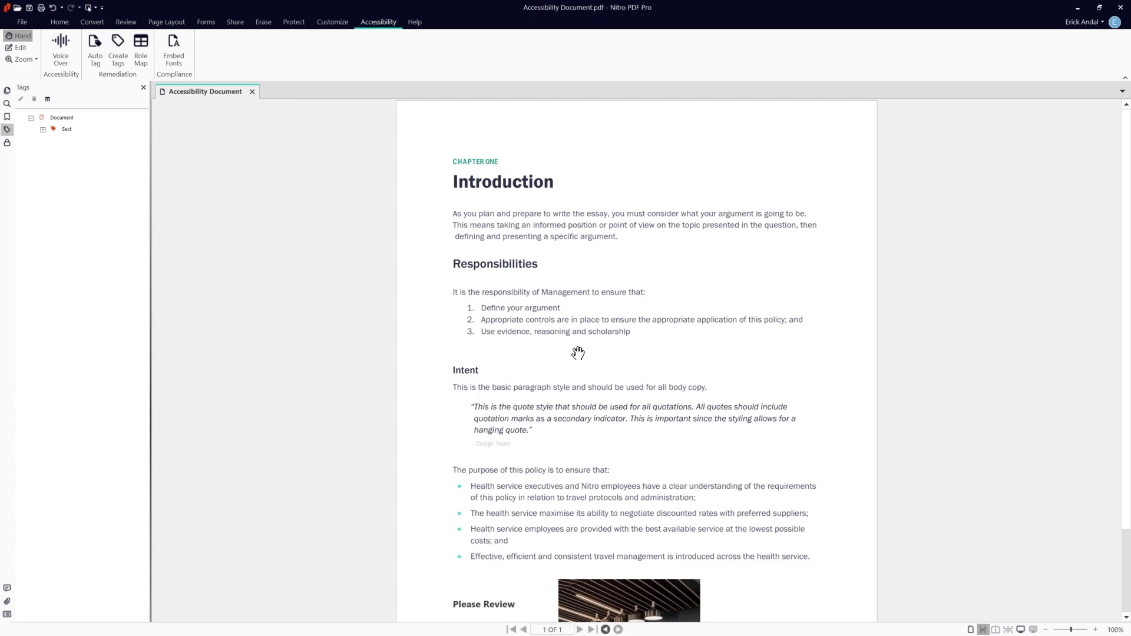
# Expand Sect and step through its child tags (P, H1, H2, L, H3, H4) down to Figure
pyautogui.click(43, 129)
pyautogui.click(73, 141)
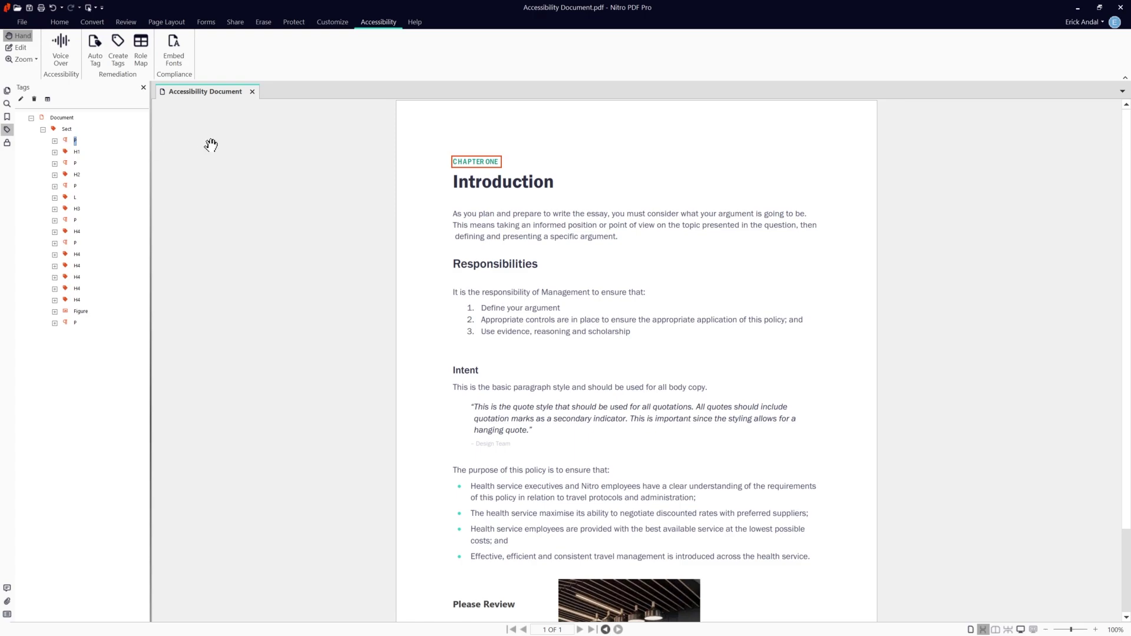
pyautogui.press('Down')
pyautogui.press('Down')
pyautogui.press('Down')
pyautogui.press('Down')
pyautogui.press('Down')
pyautogui.press('Down')
pyautogui.press('Down')
pyautogui.press('Down')
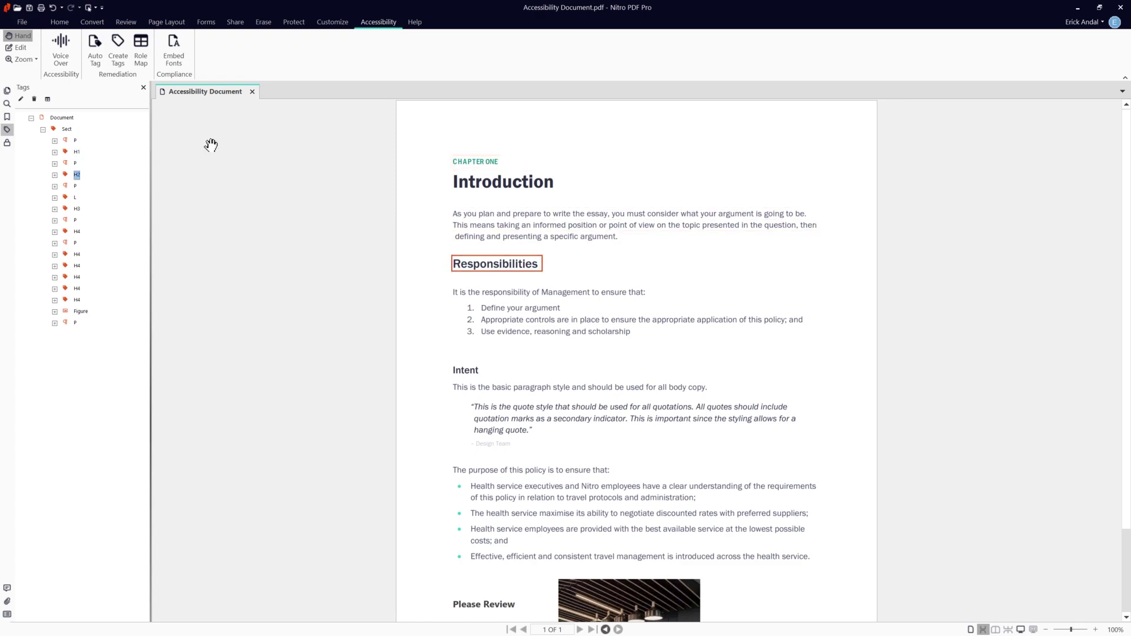
pyautogui.press('Down')
pyautogui.press('Down')
pyautogui.press('Down')
pyautogui.press('Down')
pyautogui.press('Down')
pyautogui.press('Down')
pyautogui.press('Down')
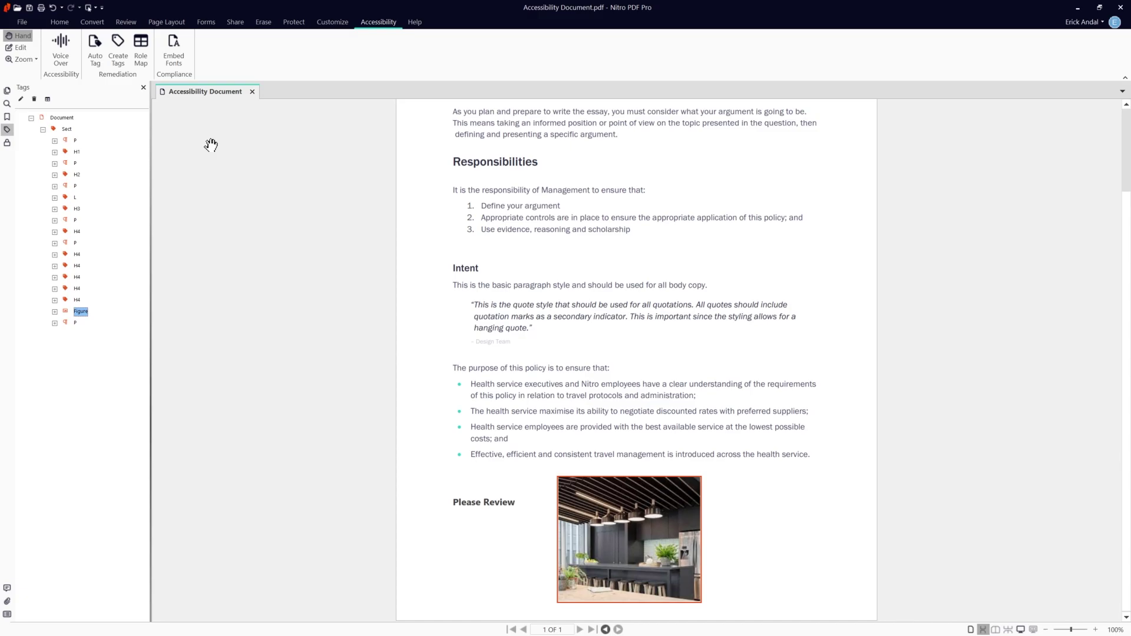
# Show the properties of the image's Figure tag
pyautogui.rightClick(79, 314)
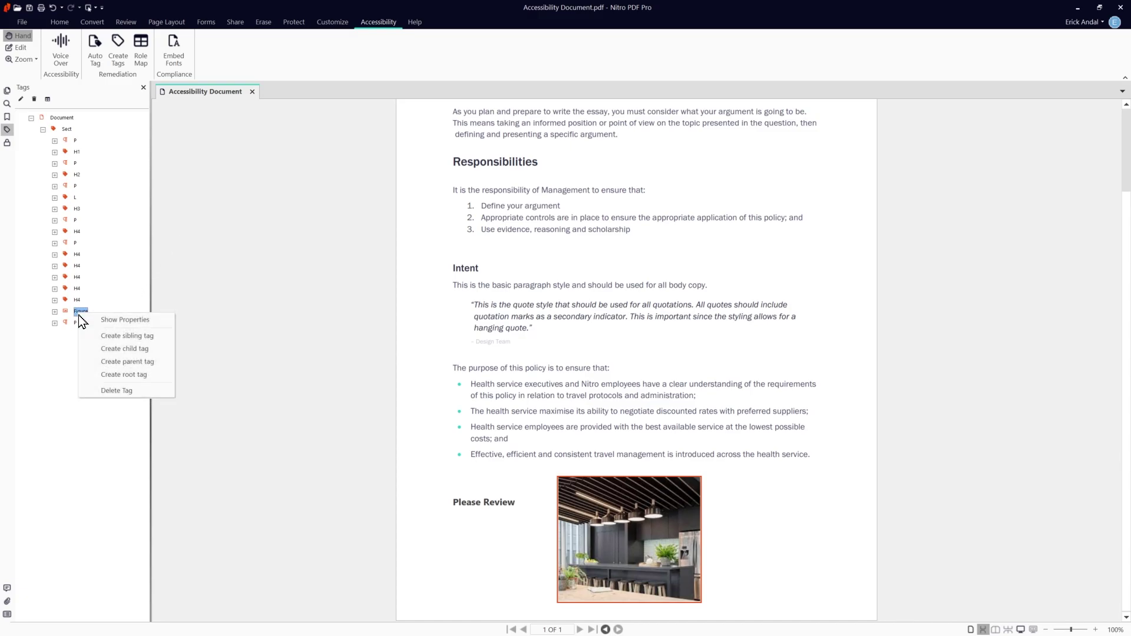
pyautogui.click(156, 322)
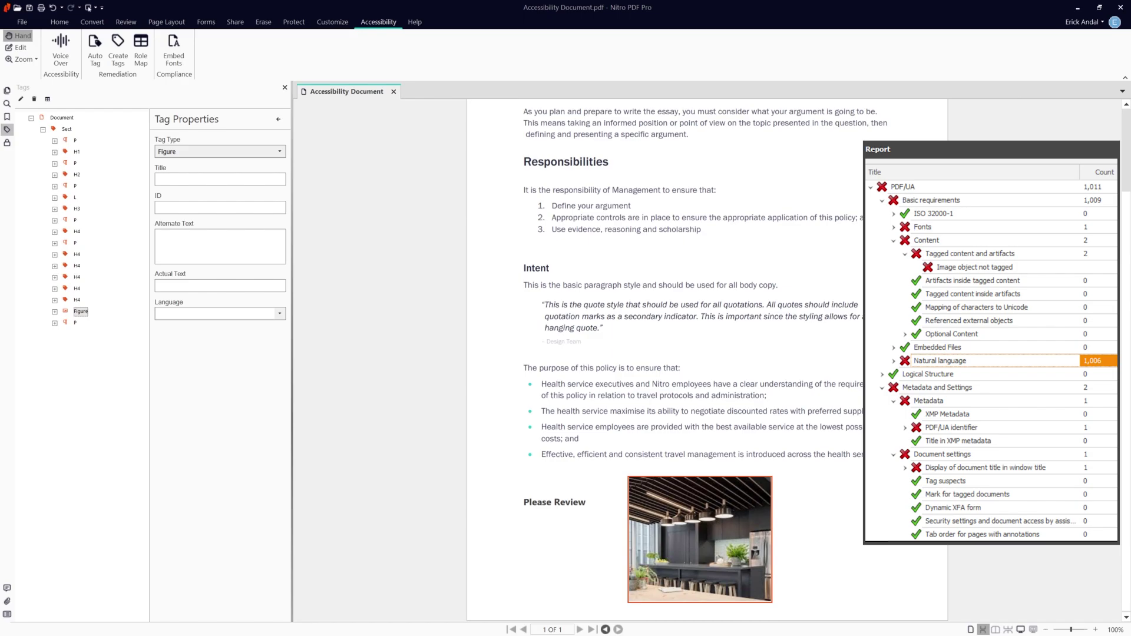
# Delete the Figure tag and embed the document's font via Embed Fonts
pyautogui.press('Delete')
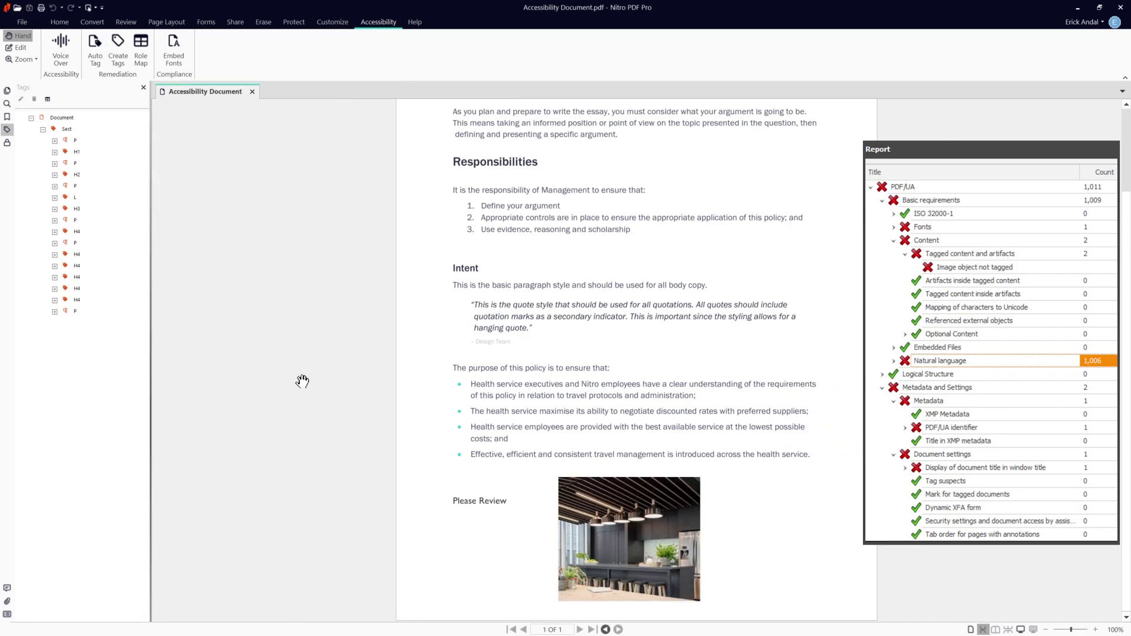
pyautogui.click(174, 53)
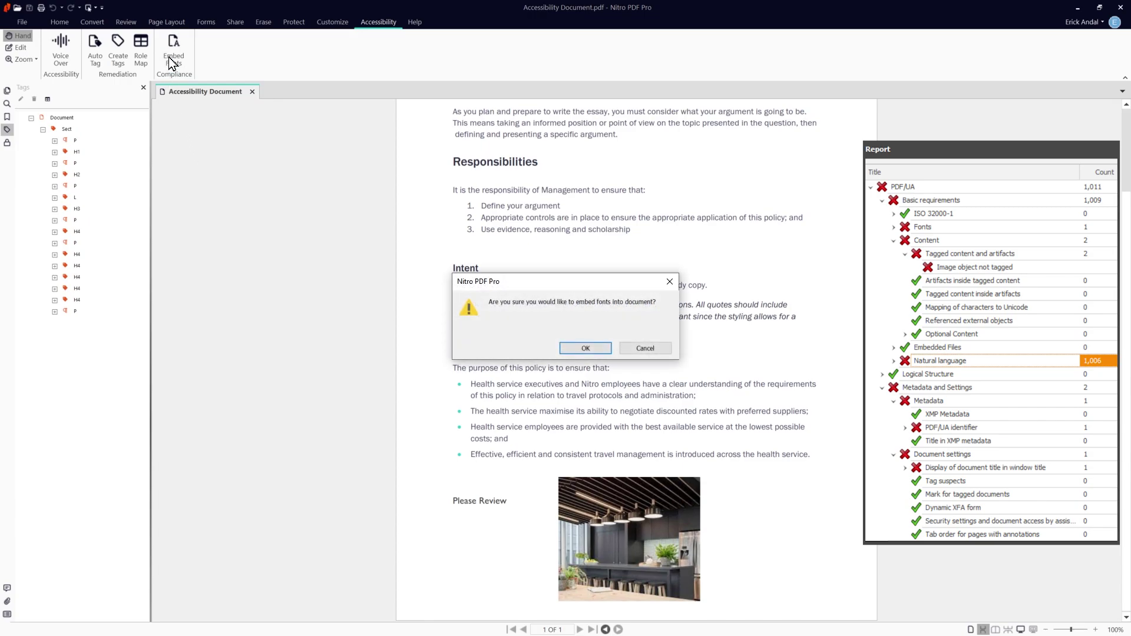
pyautogui.click(583, 347)
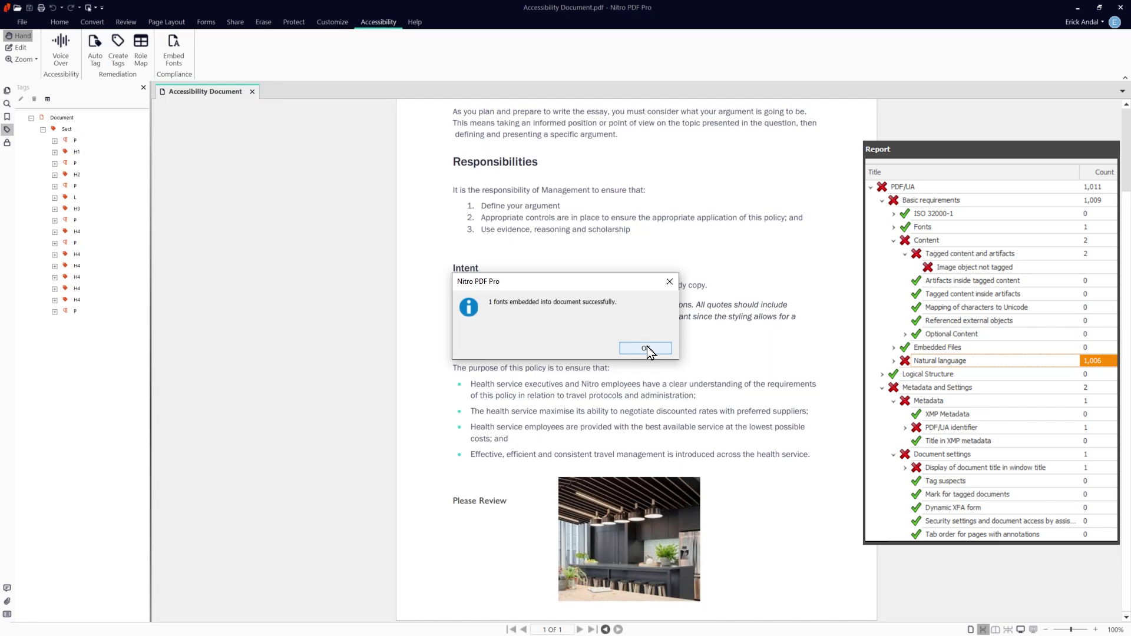
pyautogui.click(646, 349)
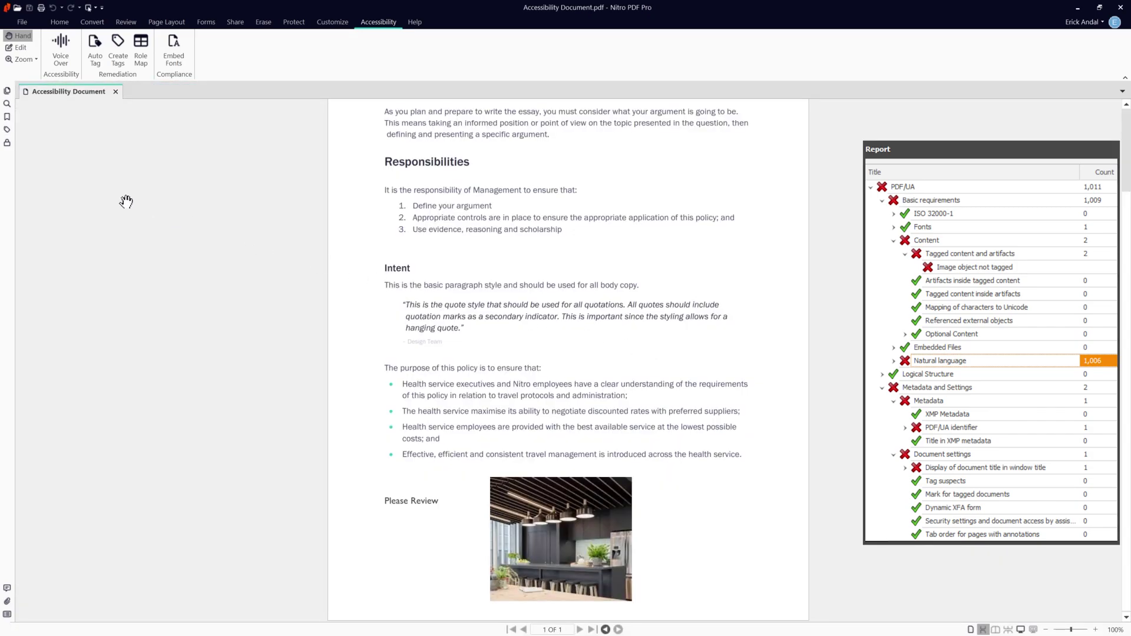
pyautogui.click(7, 130)
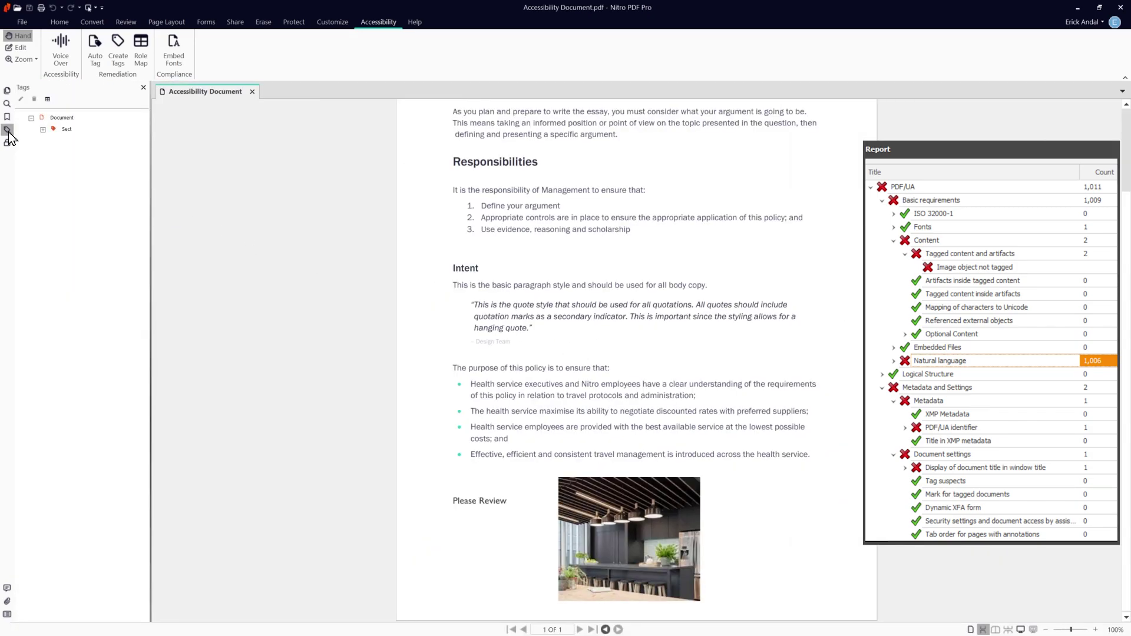
# Manually tag the kitchen photo under Sect with a Figure tag
pyautogui.click(42, 129)
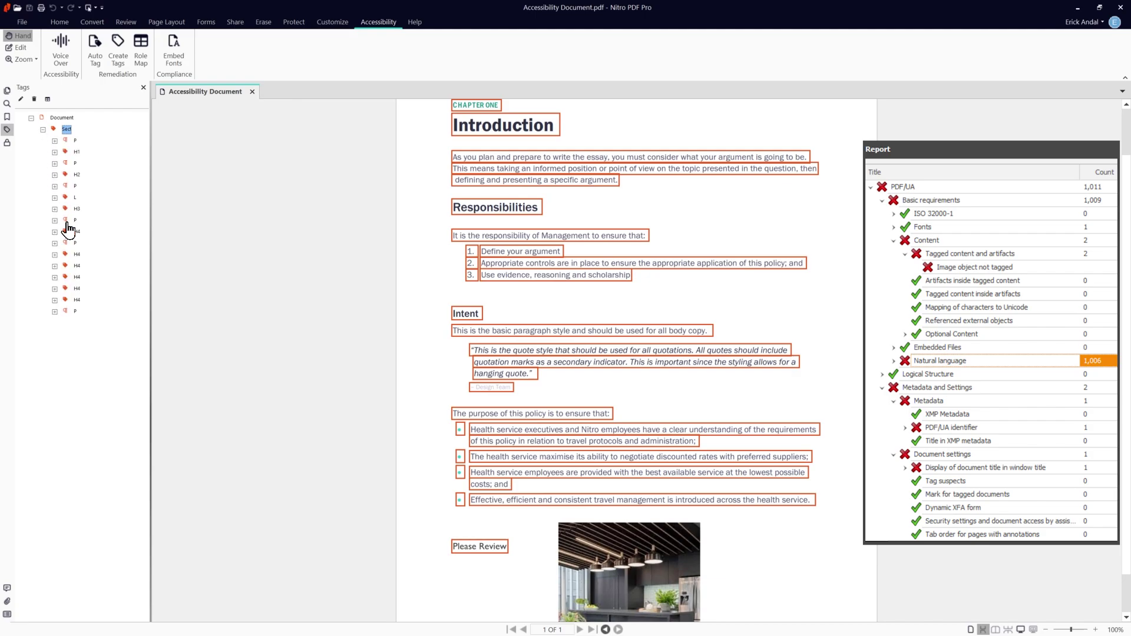
pyautogui.click(117, 51)
pyautogui.click(613, 570)
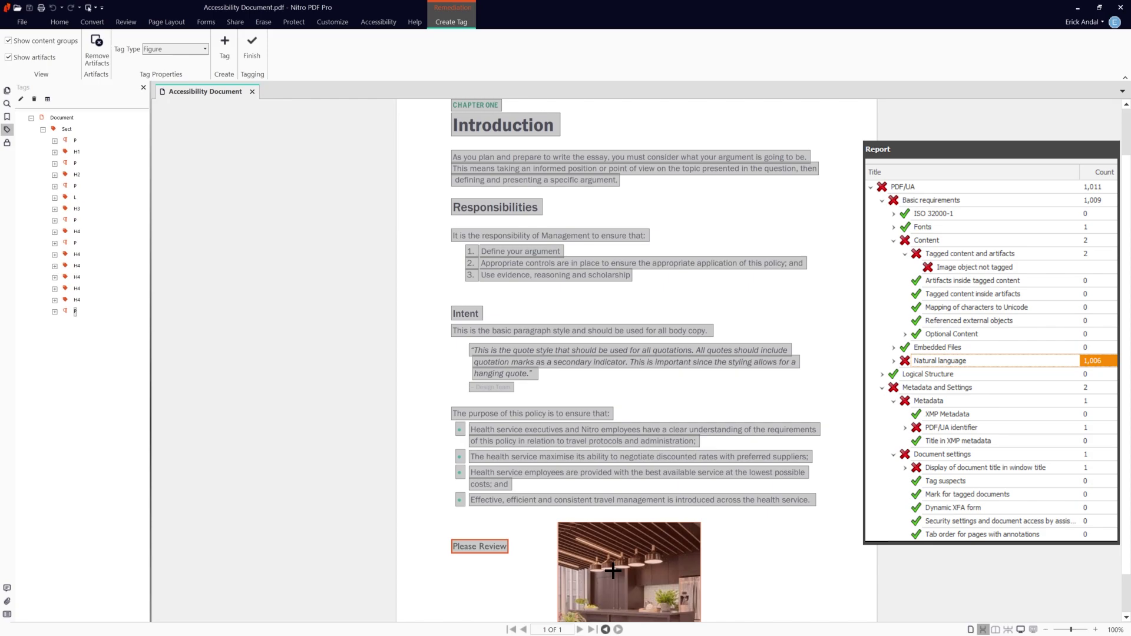
pyautogui.click(224, 48)
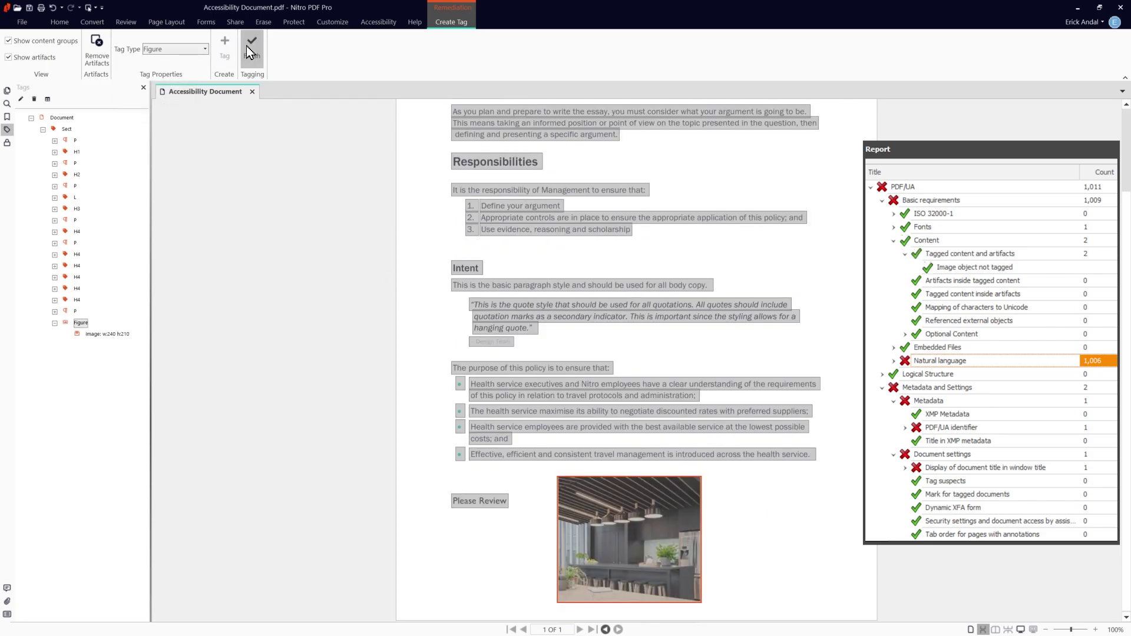
pyautogui.click(248, 47)
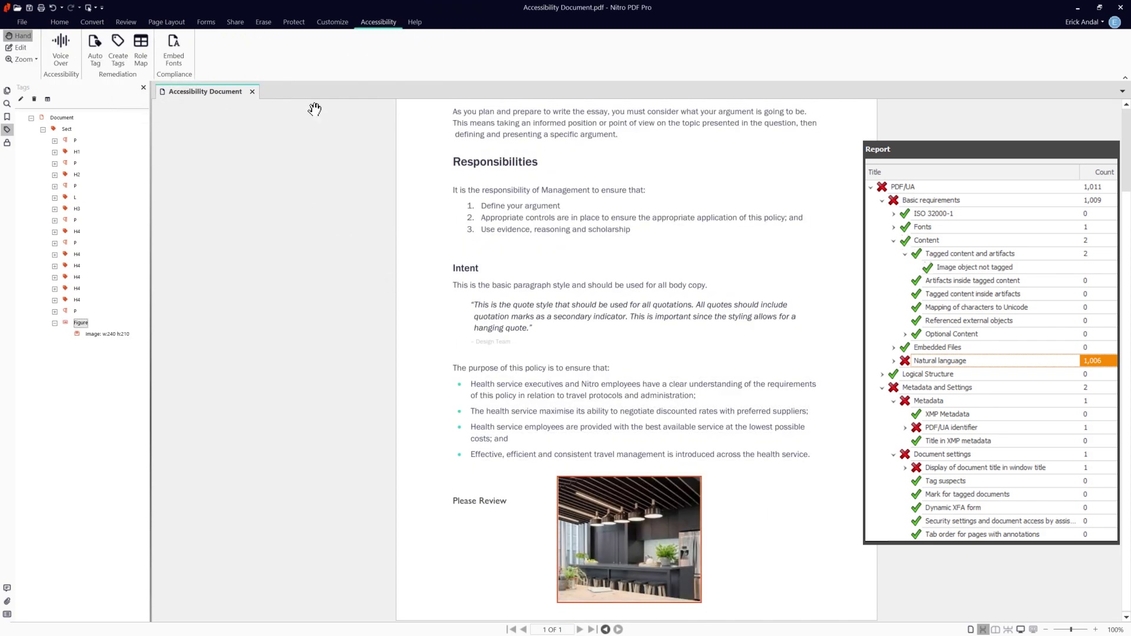
# In Document Properties, set the language to English and mark the file PDF/UA compliant
pyautogui.rightClick(417, 314)
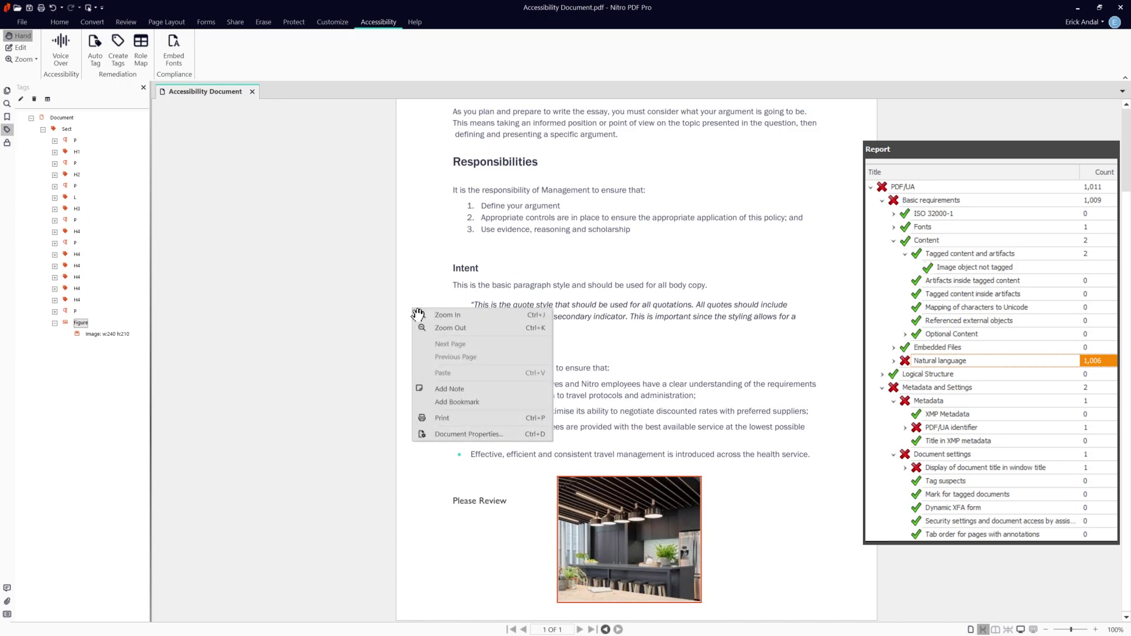
pyautogui.click(526, 434)
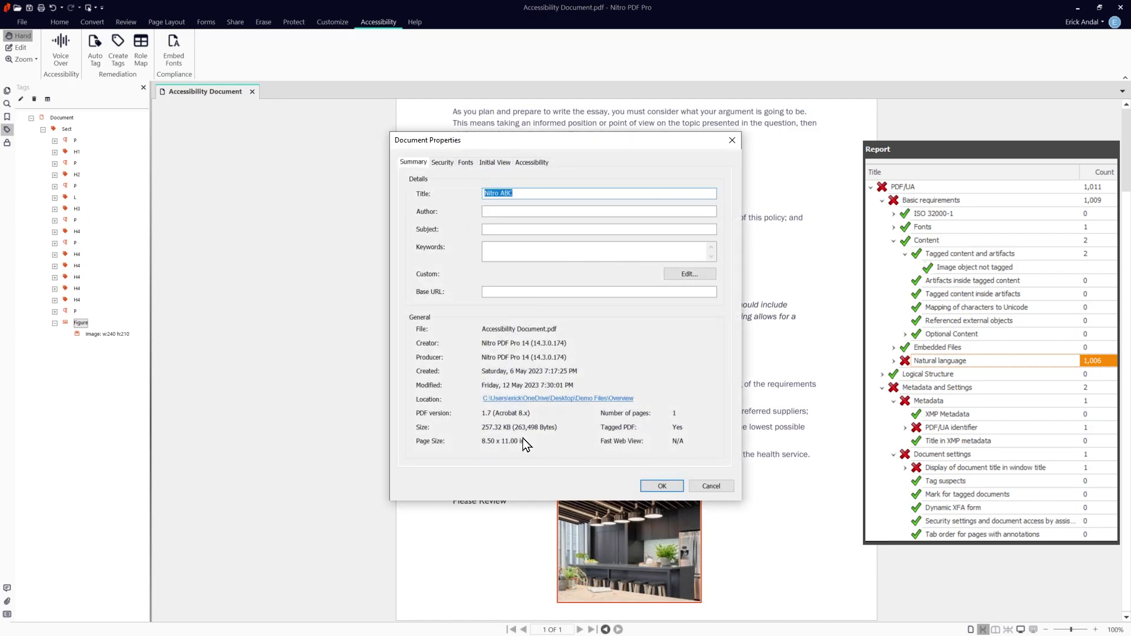
pyautogui.click(540, 163)
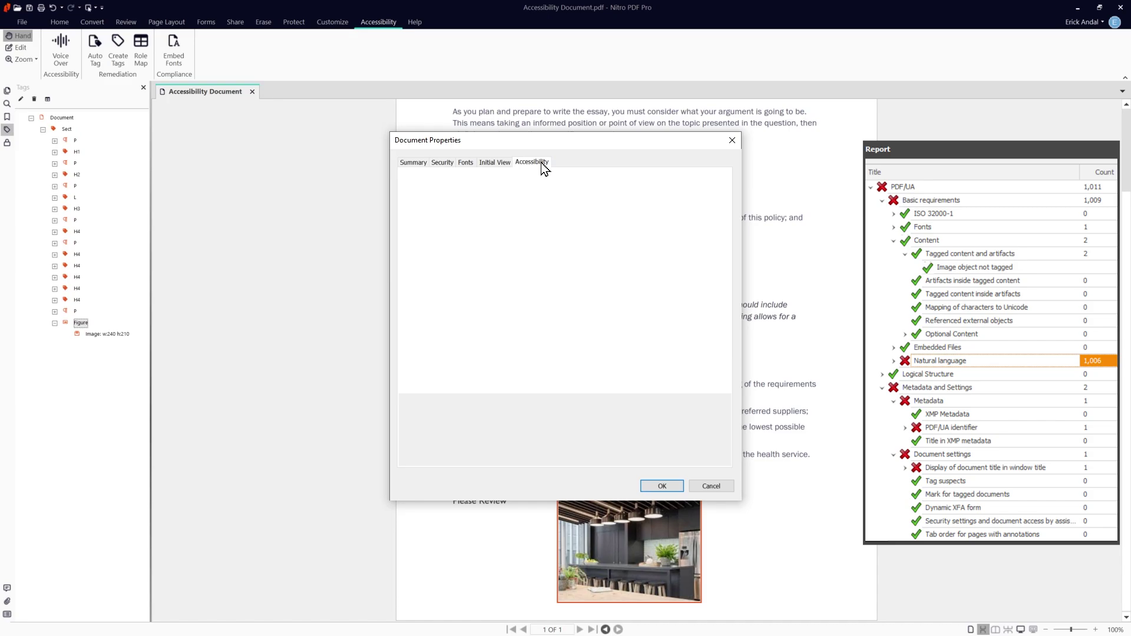
pyautogui.click(595, 194)
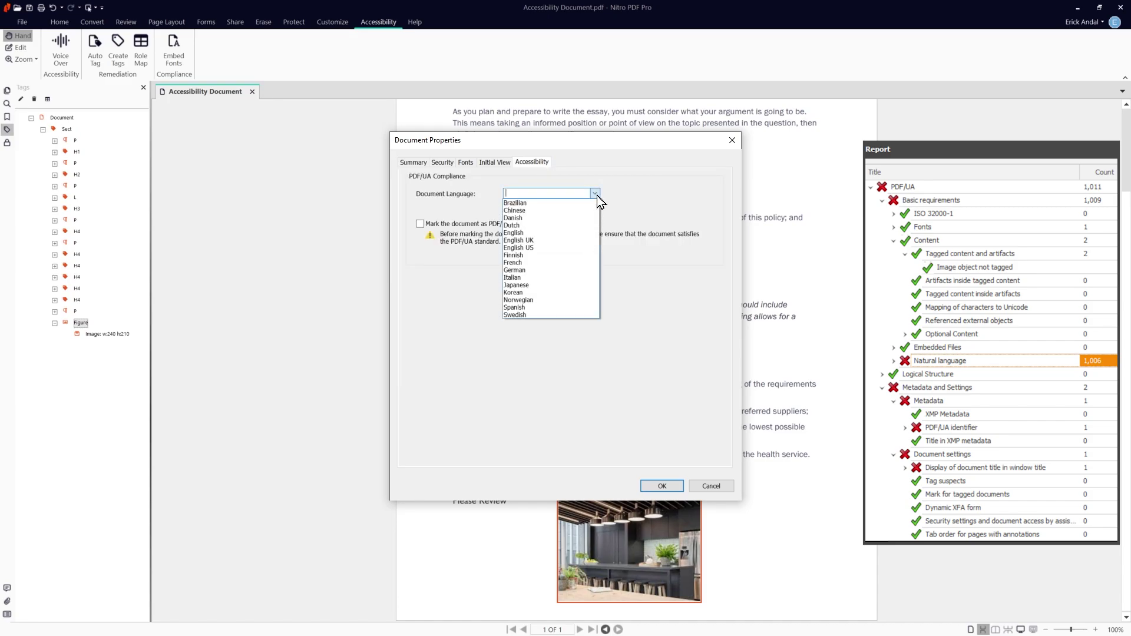
pyautogui.click(515, 233)
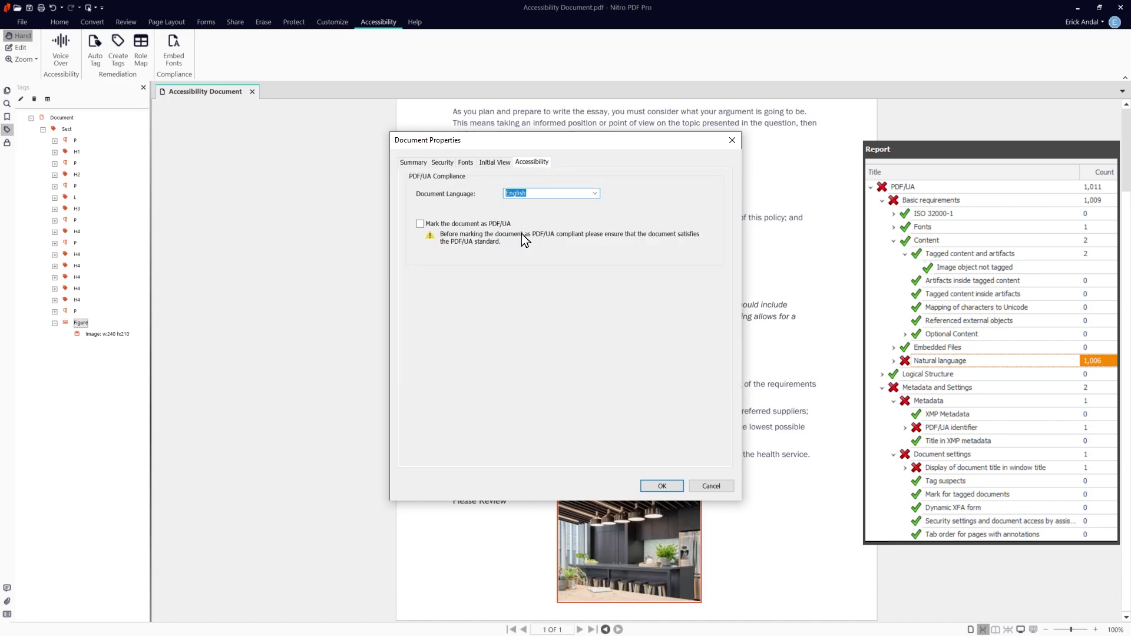
pyautogui.click(419, 225)
# Set the Initial View window title to show the Document title, and apply
pyautogui.click(497, 165)
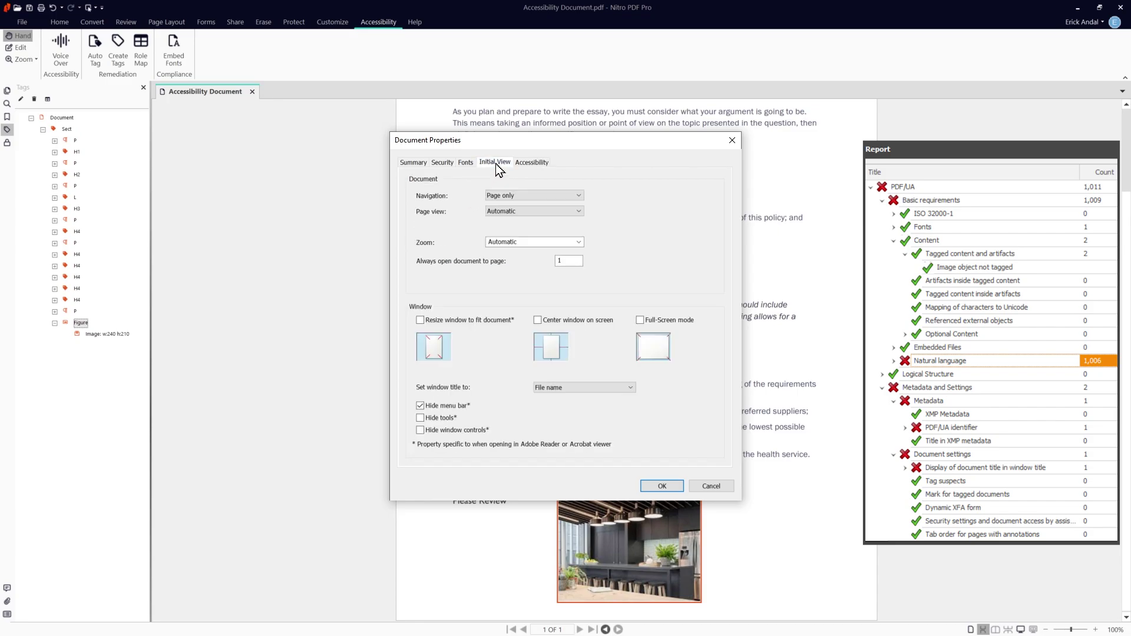
pyautogui.click(587, 390)
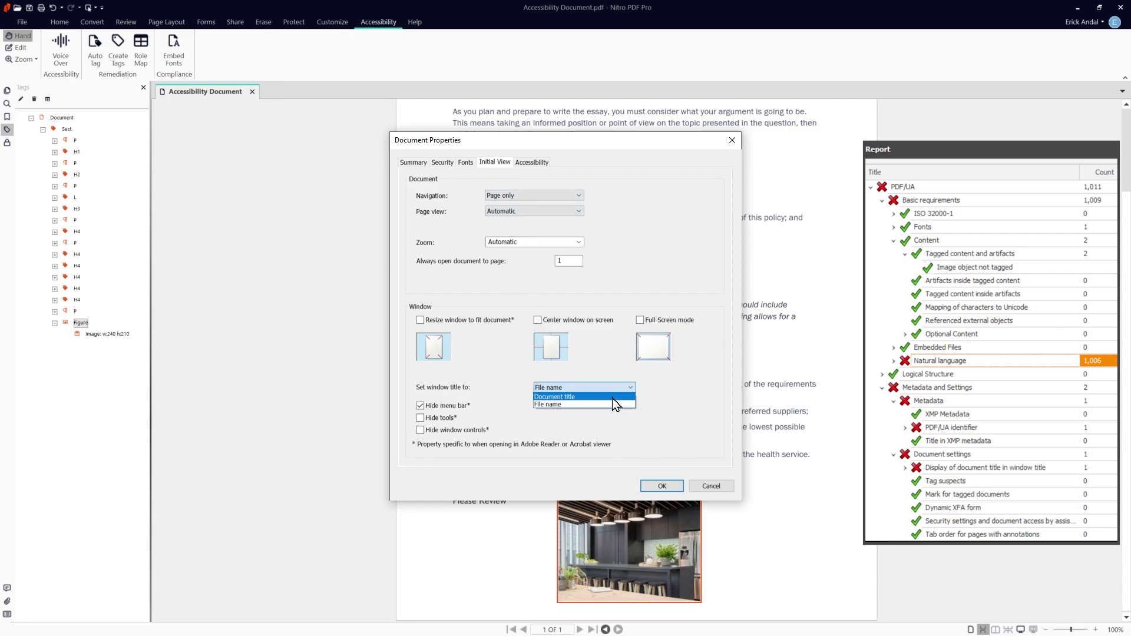
pyautogui.click(613, 397)
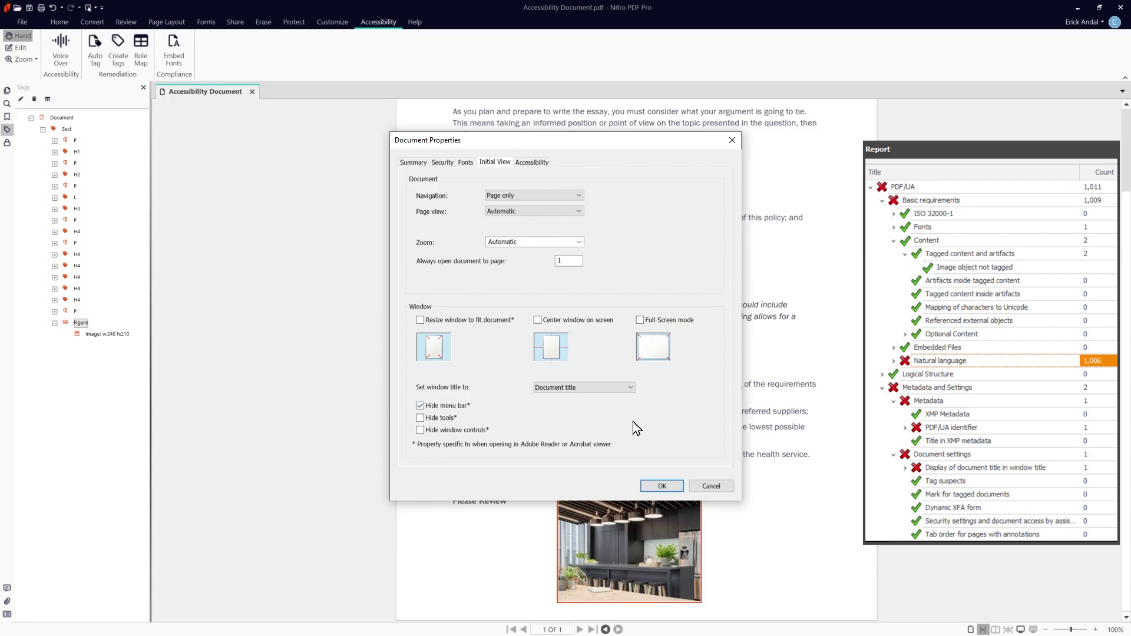
pyautogui.click(662, 486)
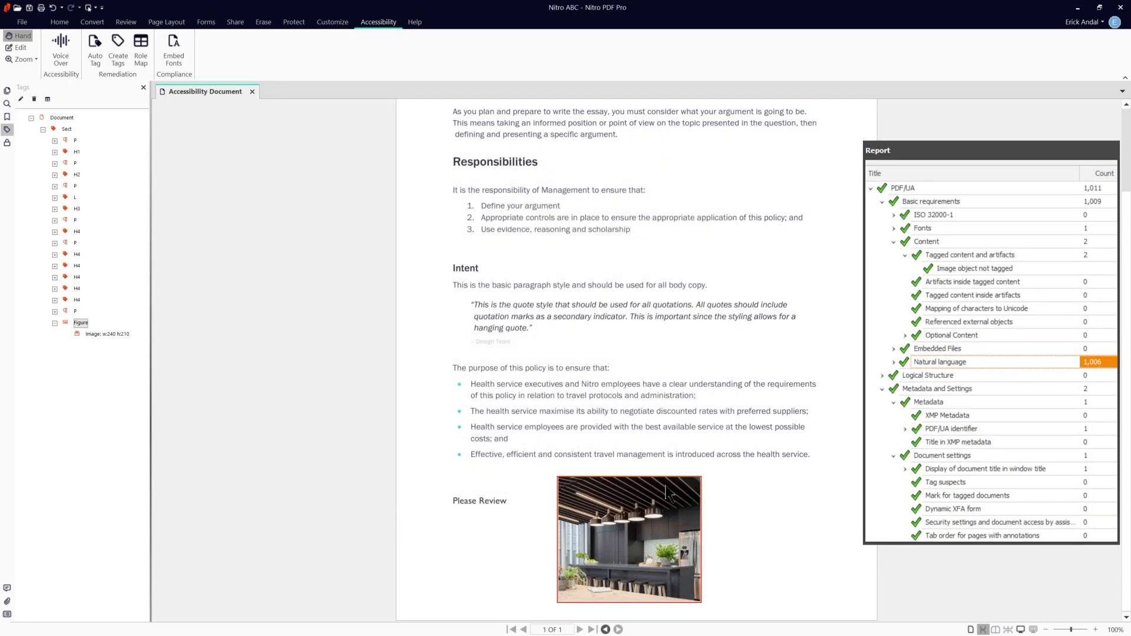